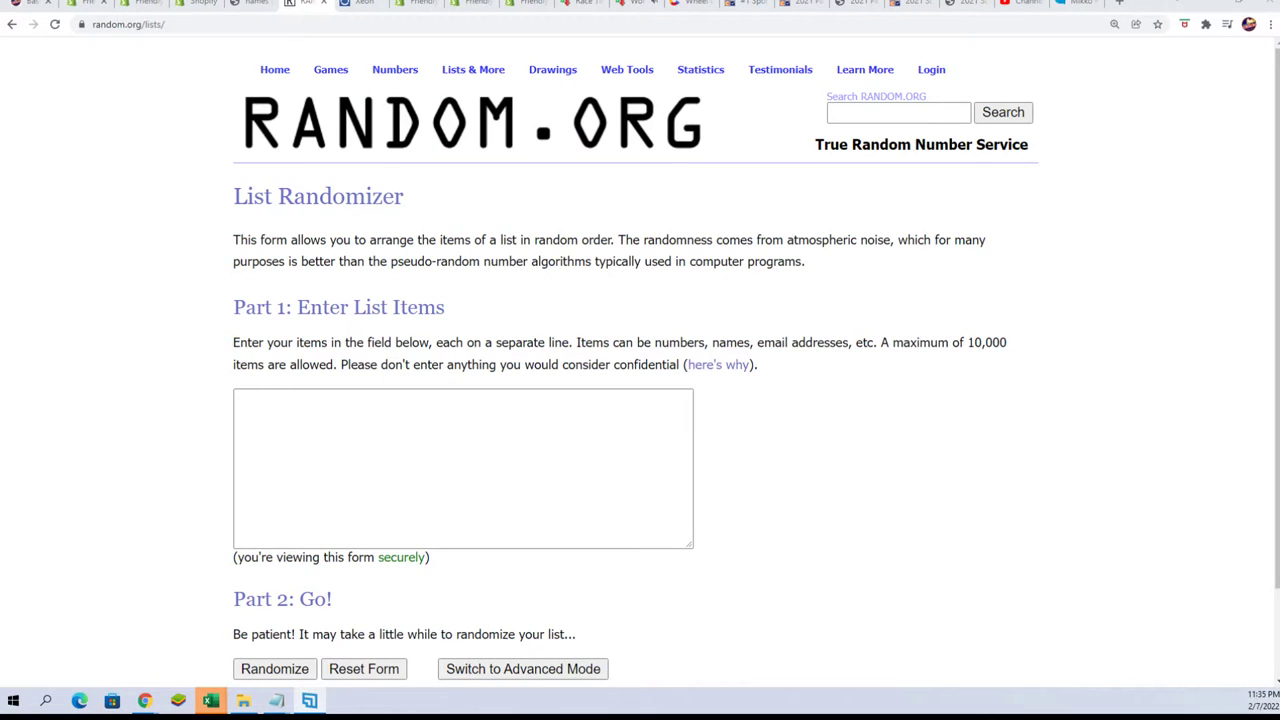
In the Notepad file, add the letter list A to W below the names, grouping I, K, O, Q and U, V, Y, Z on single lines
left_click(276, 700)
left_click_drag(788, 52, 783, 50)
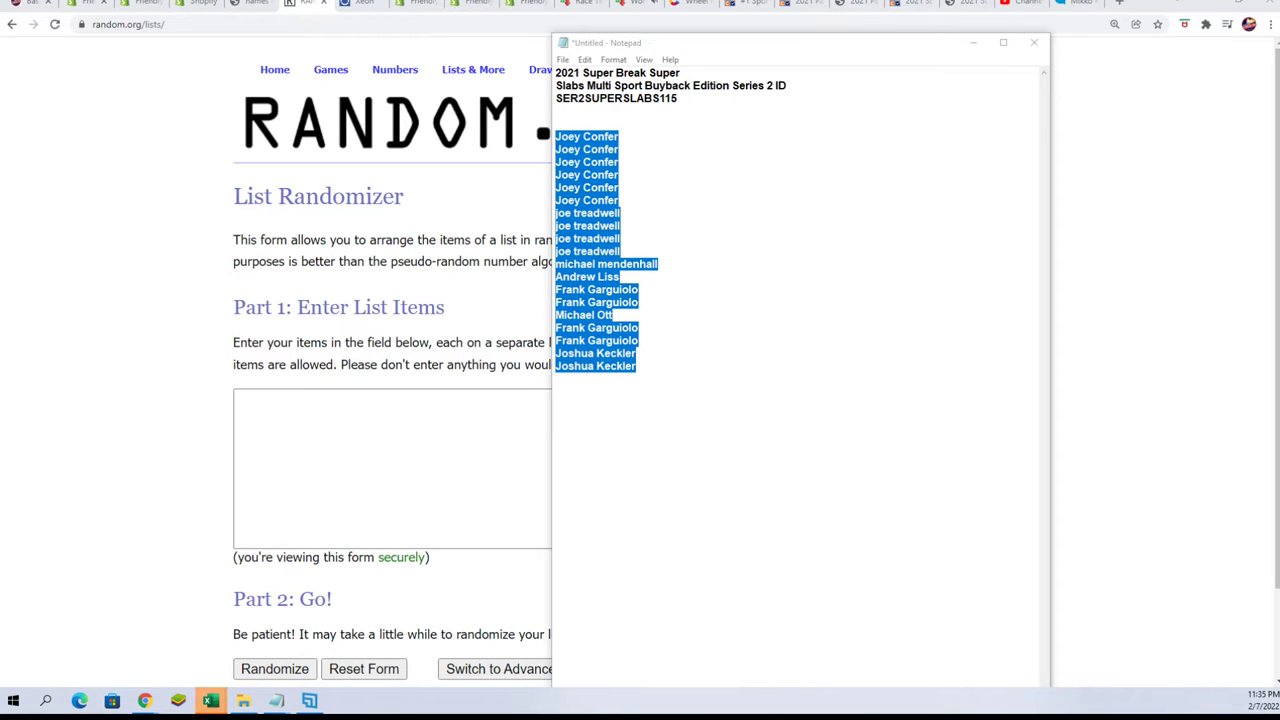
left_click(641, 378)
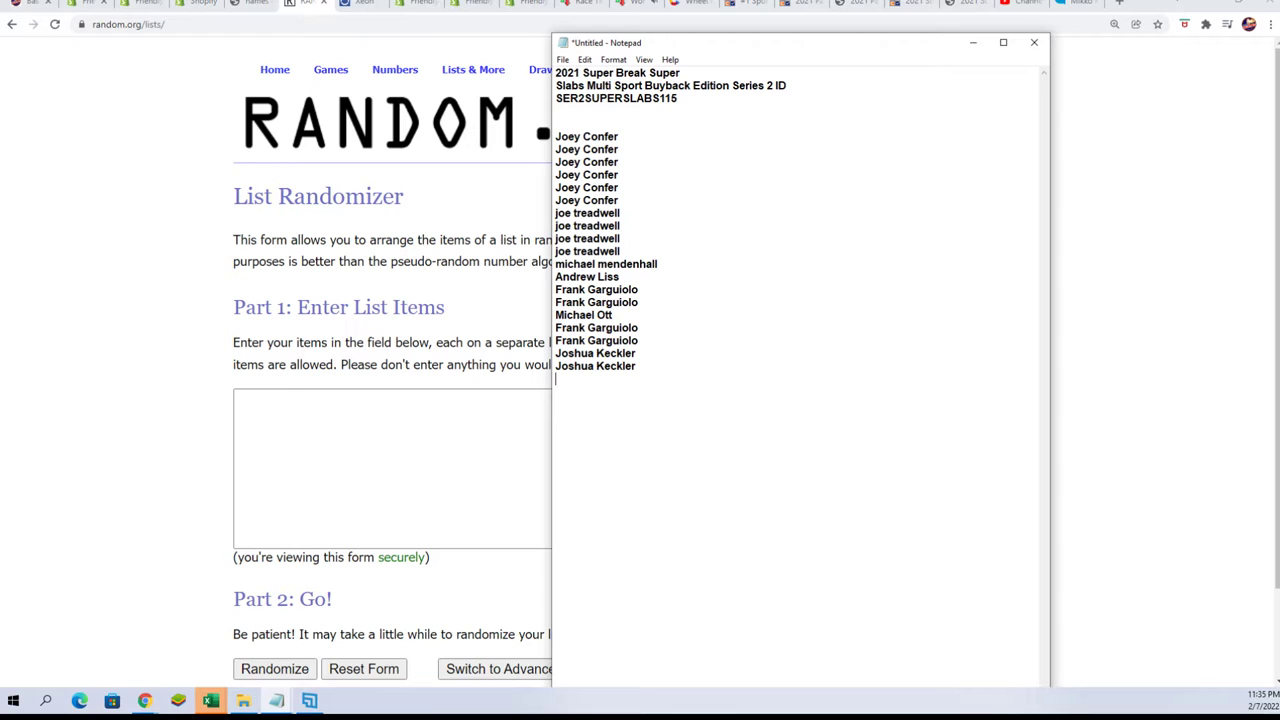
type("A B C D E F G H I, K, O, Q J L M N P R S T U, V, Y, Z W")
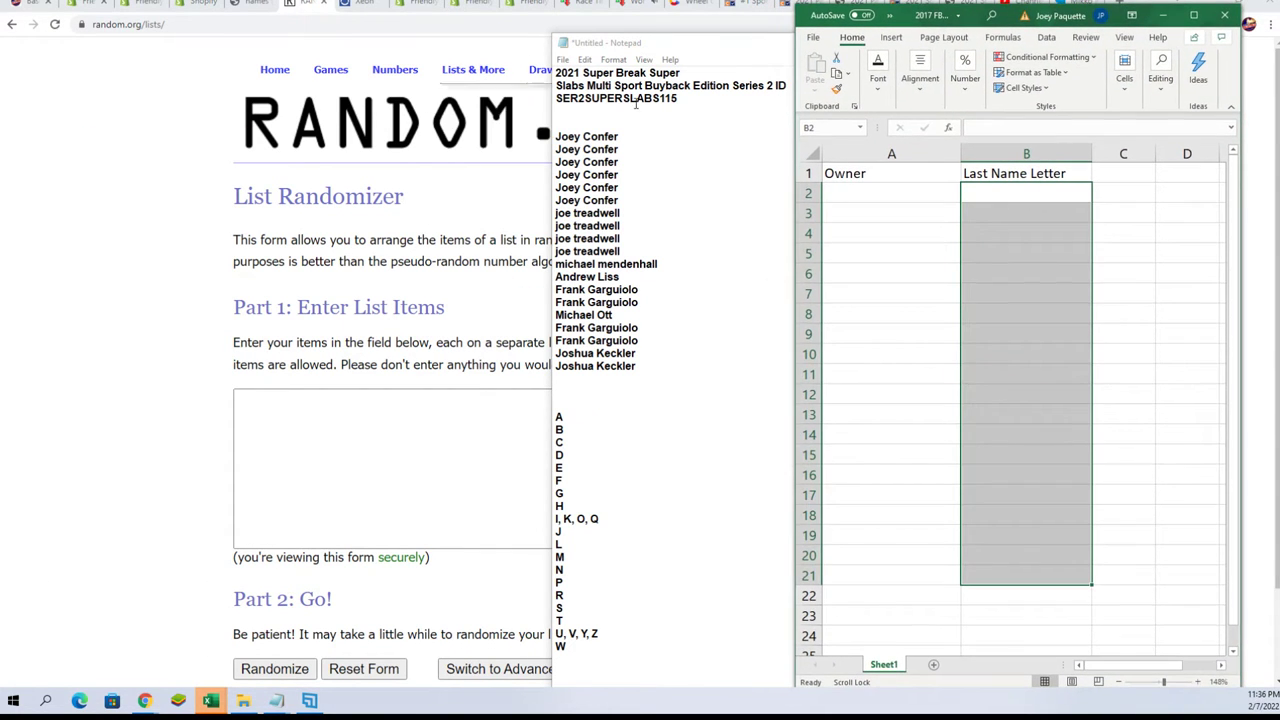
Copy the full list of owner names from Notepad and paste it into the List Randomizer's items field
left_click_drag(650, 365, 556, 133)
right_click(579, 199)
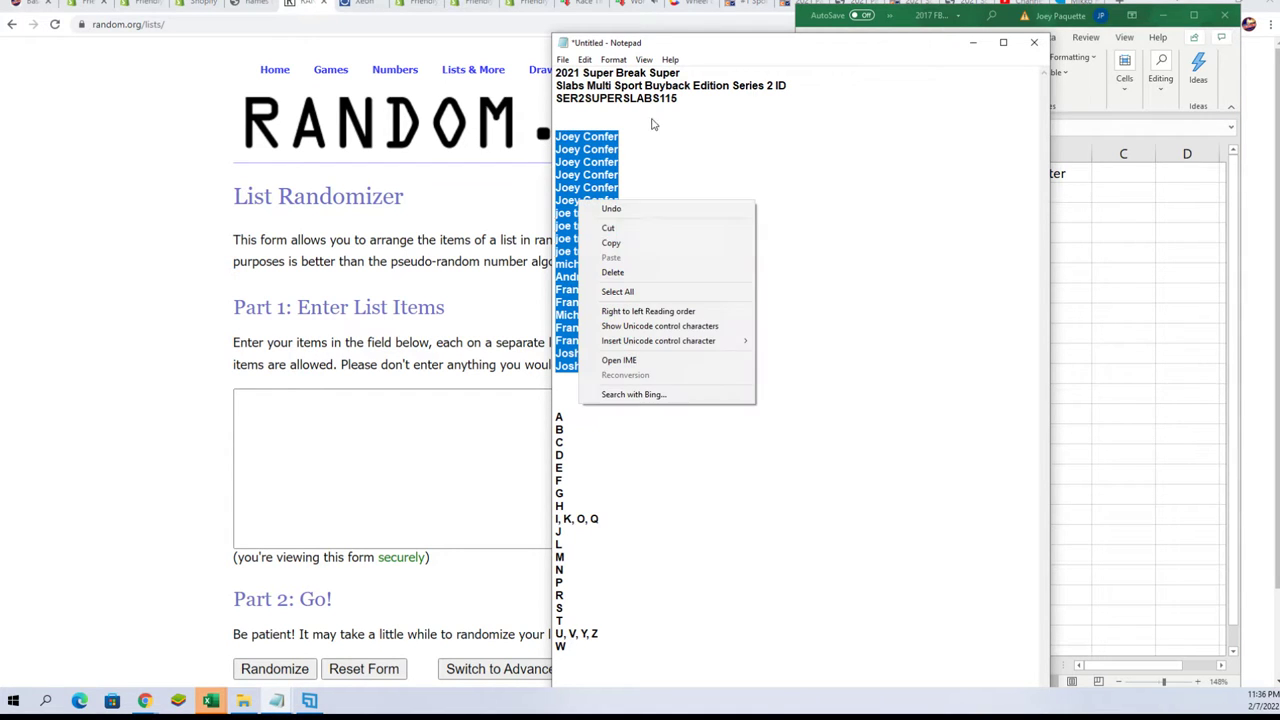
left_click(609, 244)
left_click(318, 423)
right_click(302, 414)
left_click(326, 522)
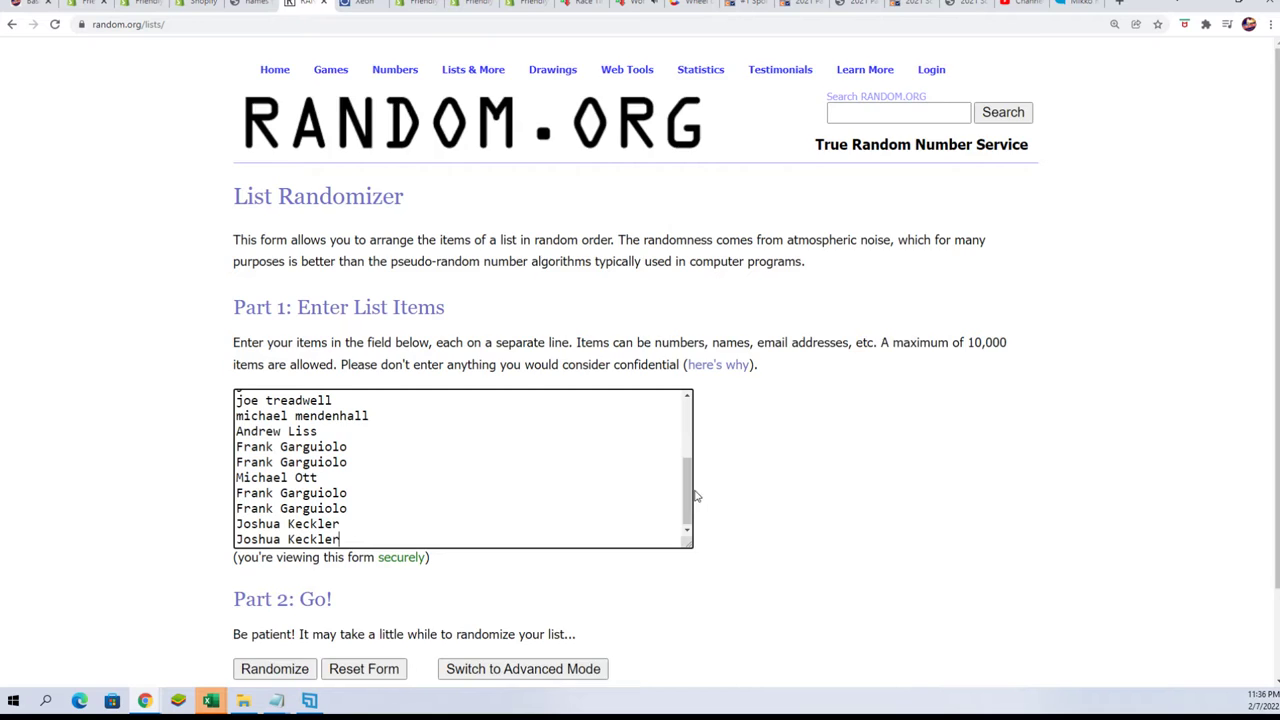
Randomize the list of owner names seven times in total
scroll(697, 496, "down", 1)
left_click(258, 563)
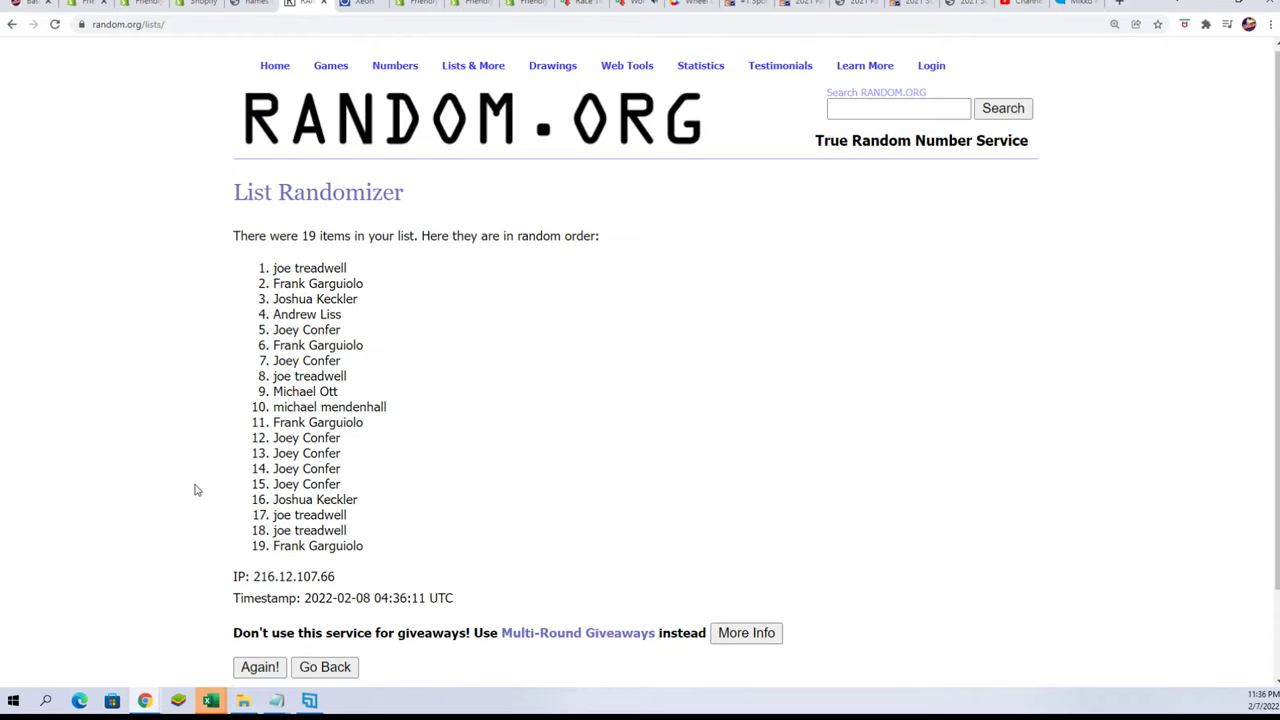
scroll(203, 502, "down", 1)
left_click(242, 556)
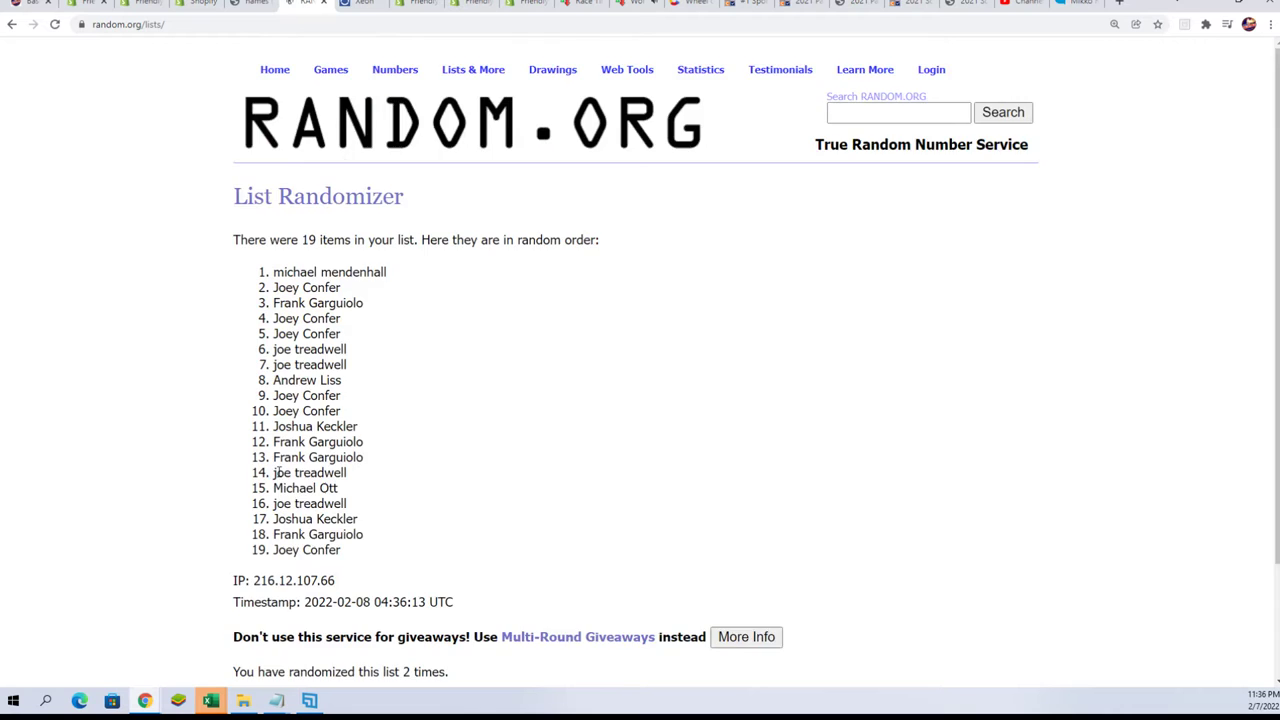
scroll(245, 556, "down", 2)
left_click(249, 561)
scroll(249, 561, "down", 2)
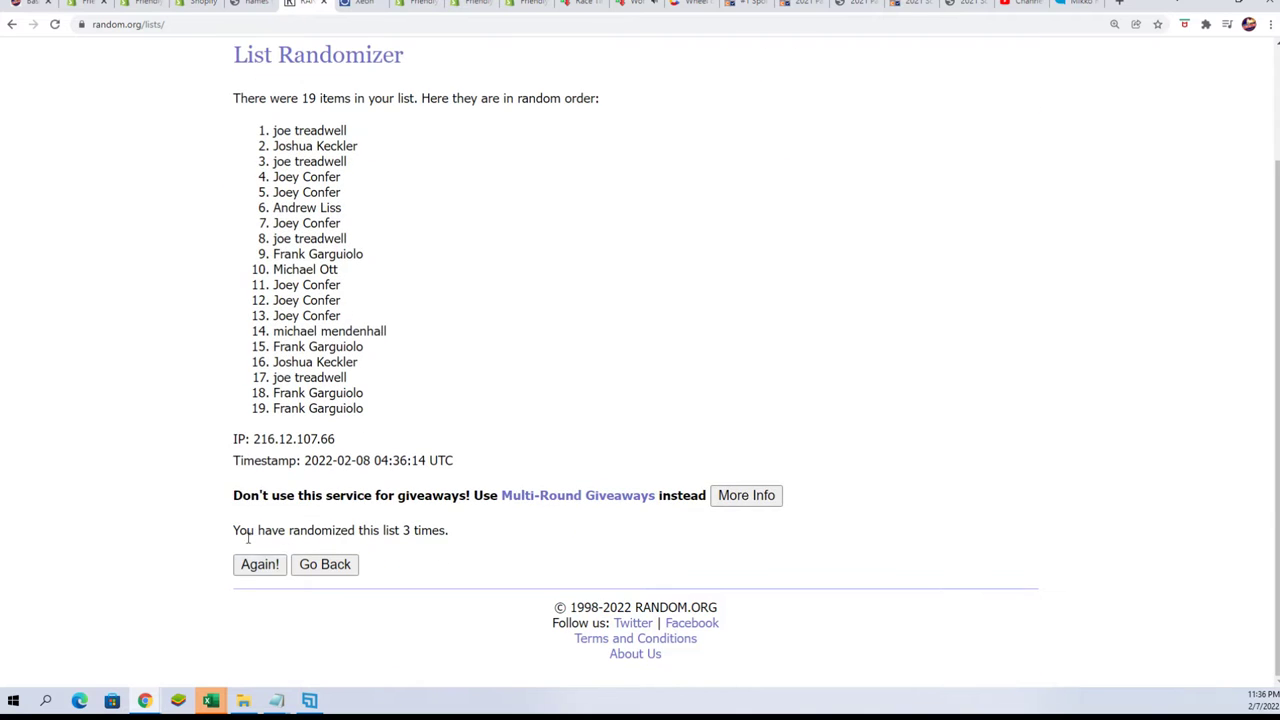
left_click(252, 566)
scroll(260, 500, "down", 2)
left_click(252, 564)
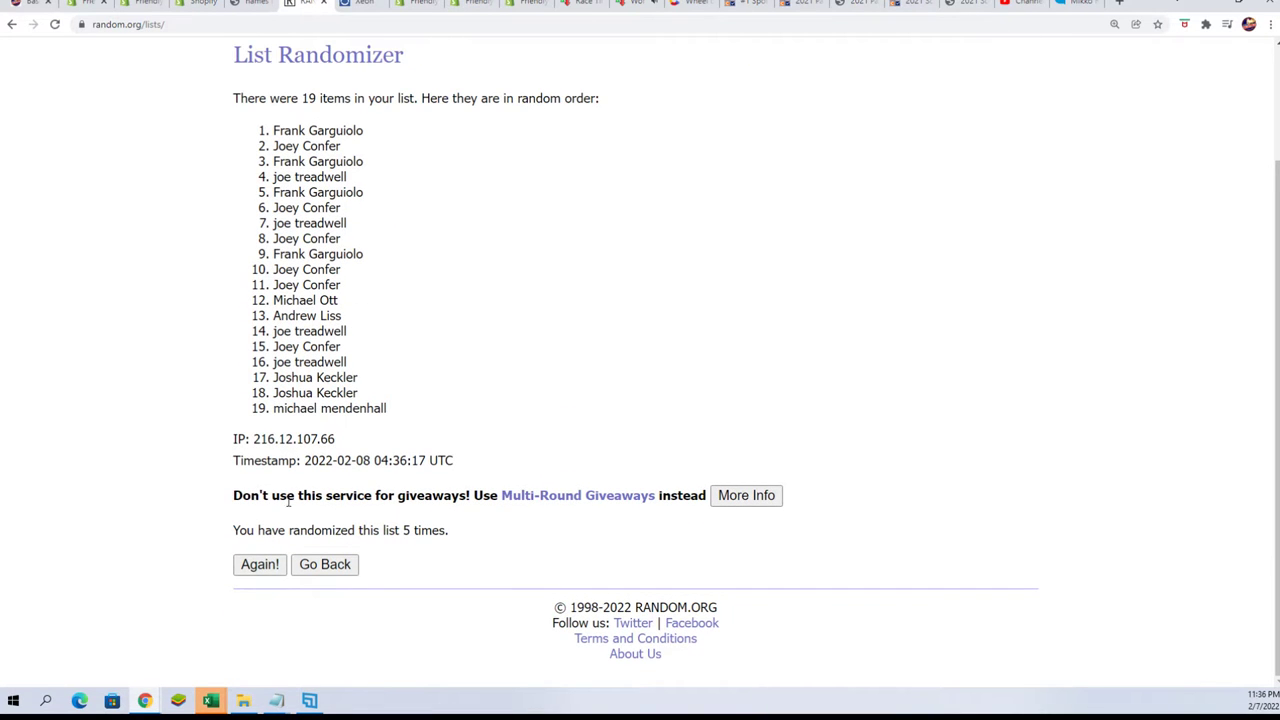
left_click(258, 570)
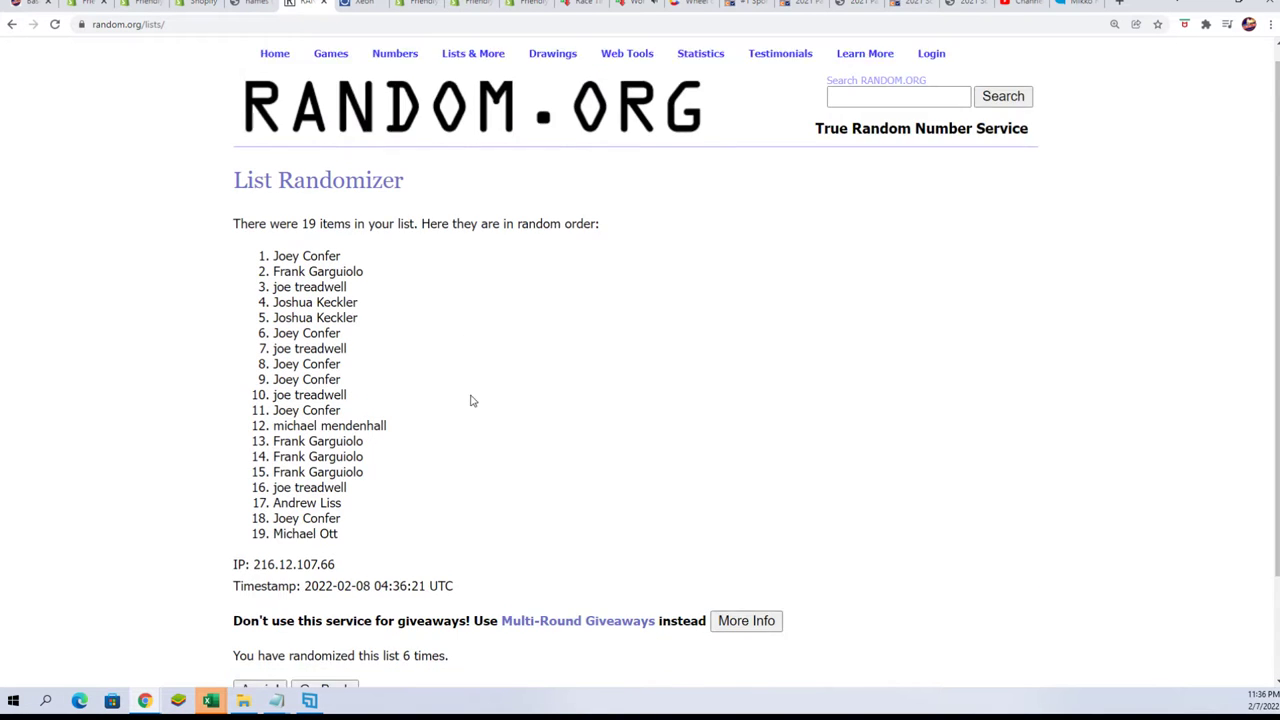
scroll(470, 470, "down", 2)
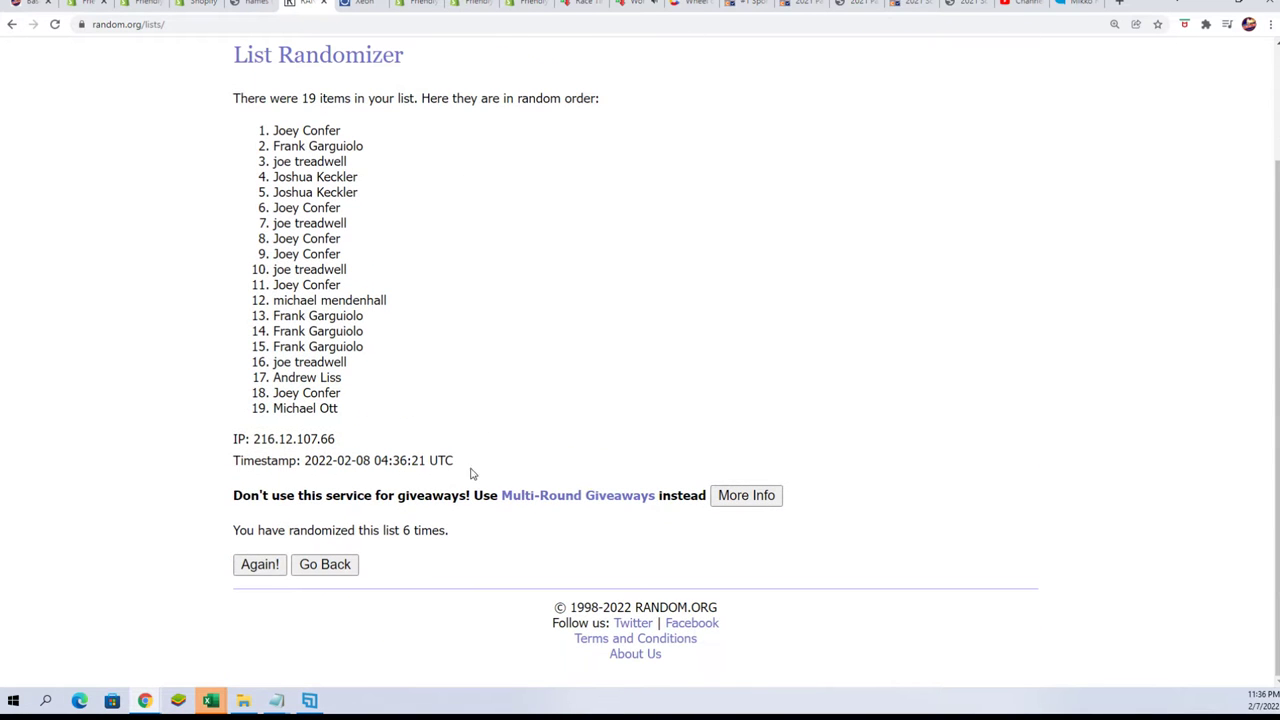
left_click(258, 565)
scroll(454, 246, "down", 2)
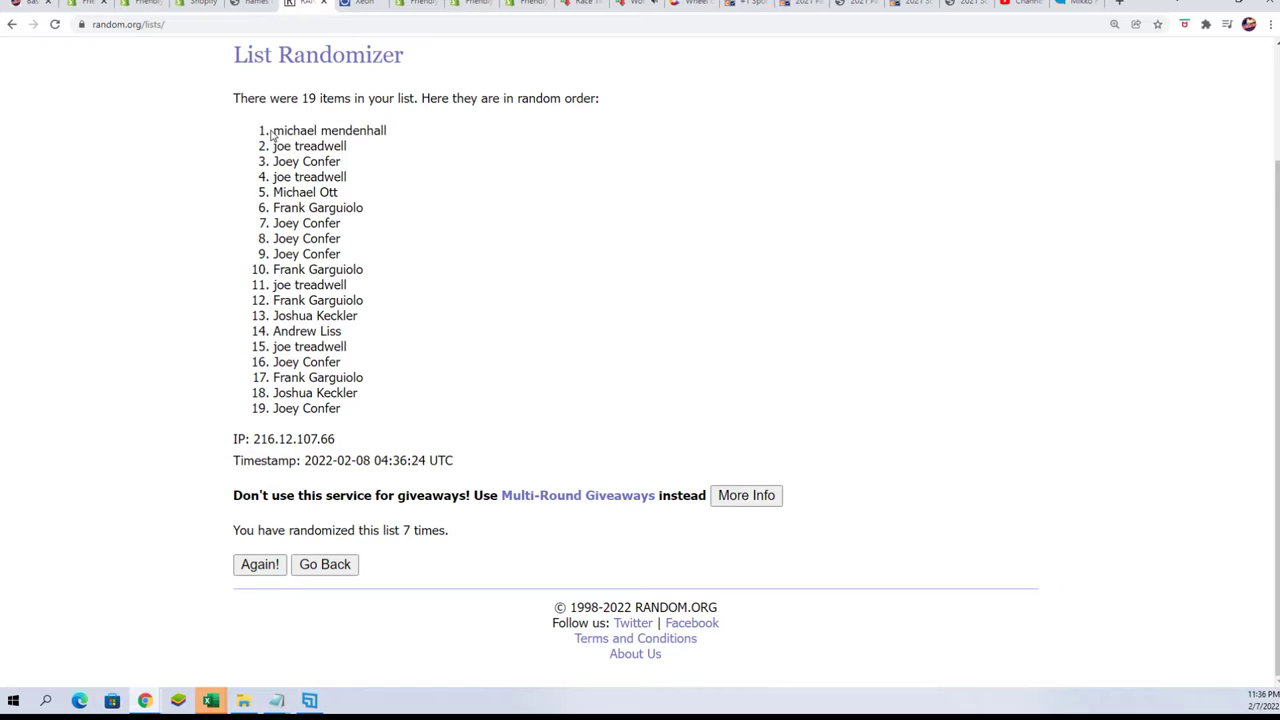
Copy the randomized owner names and paste them as plain text into the Excel sheet's Owner column, starting at A2
left_click_drag(270, 133, 360, 415)
right_click(298, 378)
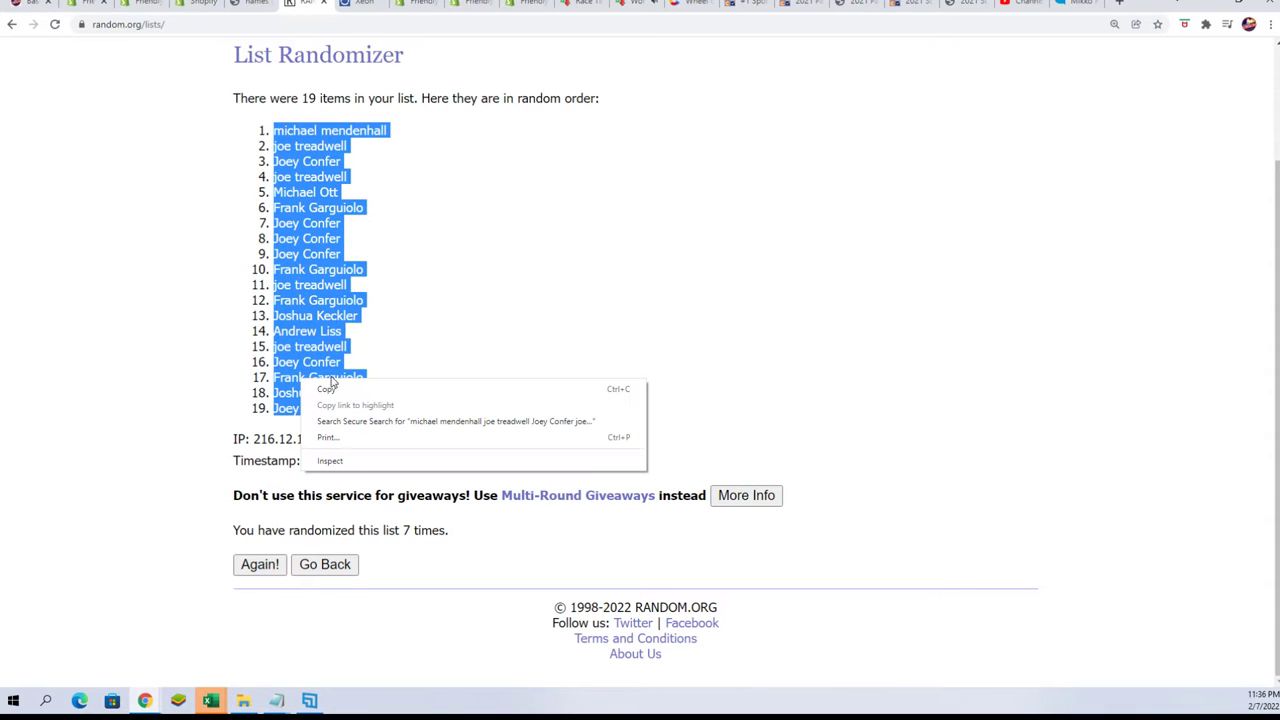
left_click(330, 389)
key("alt+Tab")
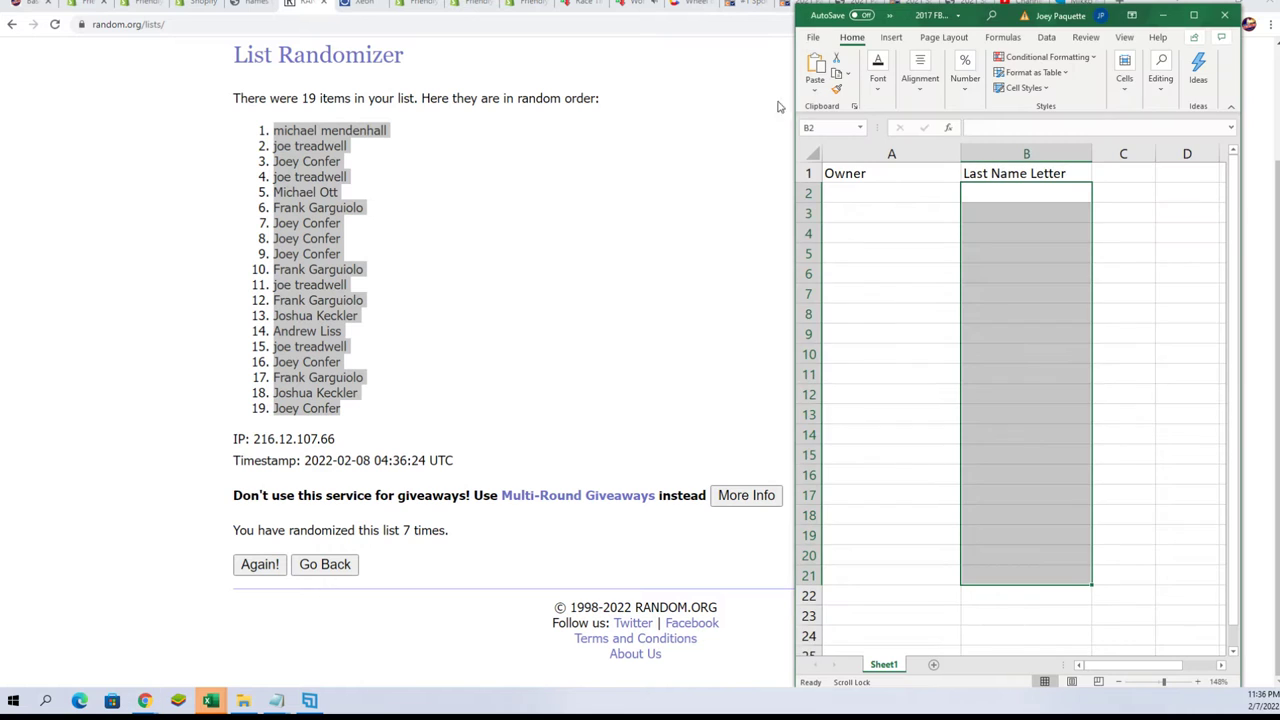
left_click(853, 191)
right_click(853, 191)
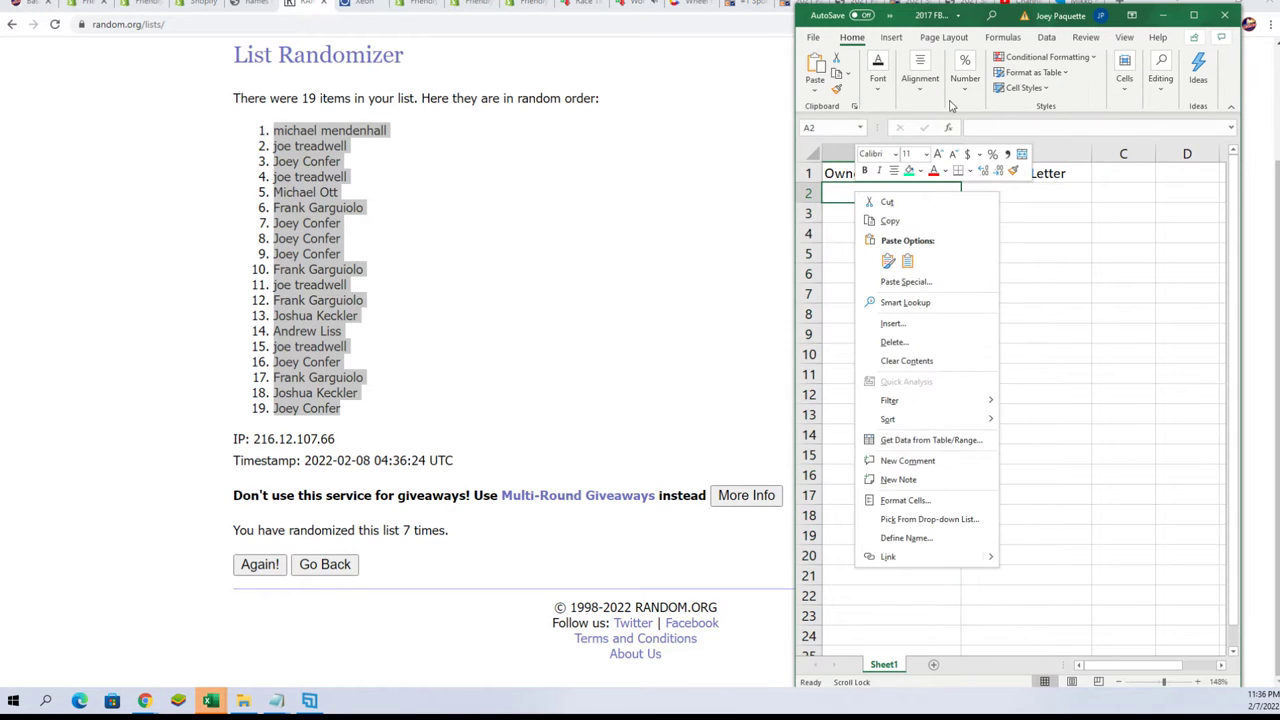
left_click(885, 283)
left_click(776, 214)
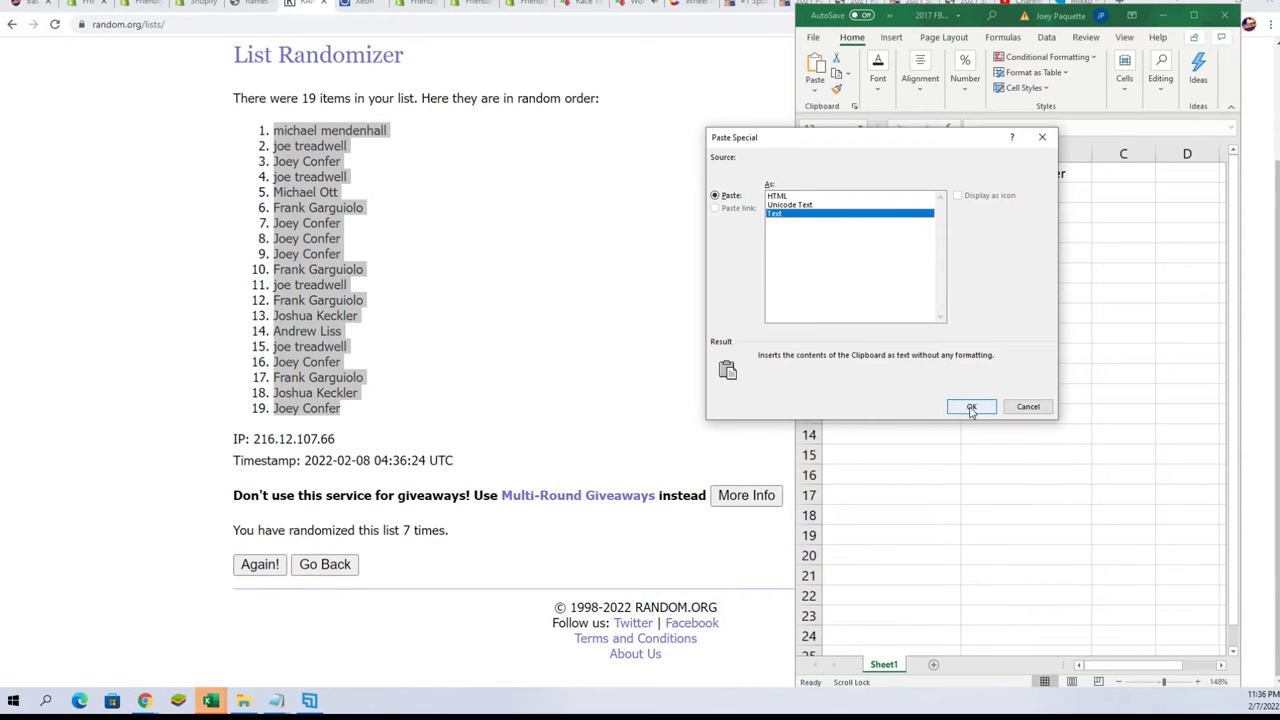
left_click(971, 406)
left_click(986, 193)
Open an empty List Randomizer form and fill it with the letter list A to W copied from Notepad
scroll(517, 180, "up", 2)
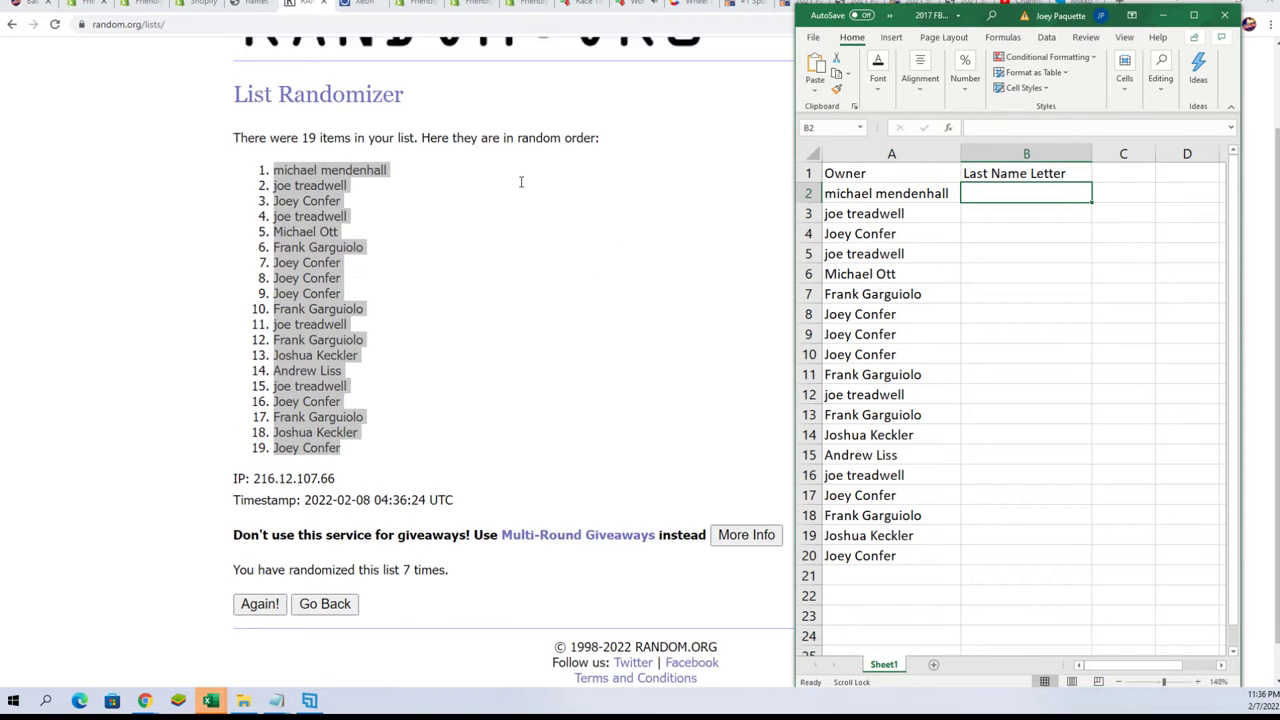
left_click(472, 93)
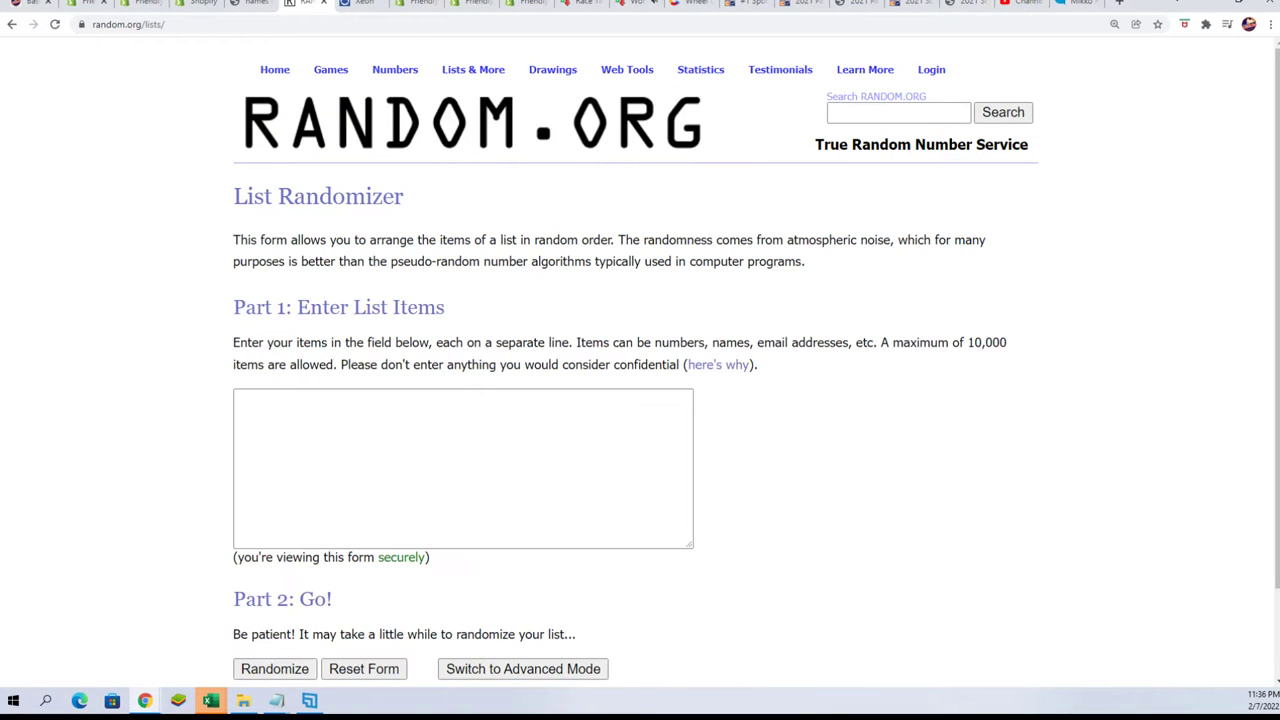
key("alt+Tab")
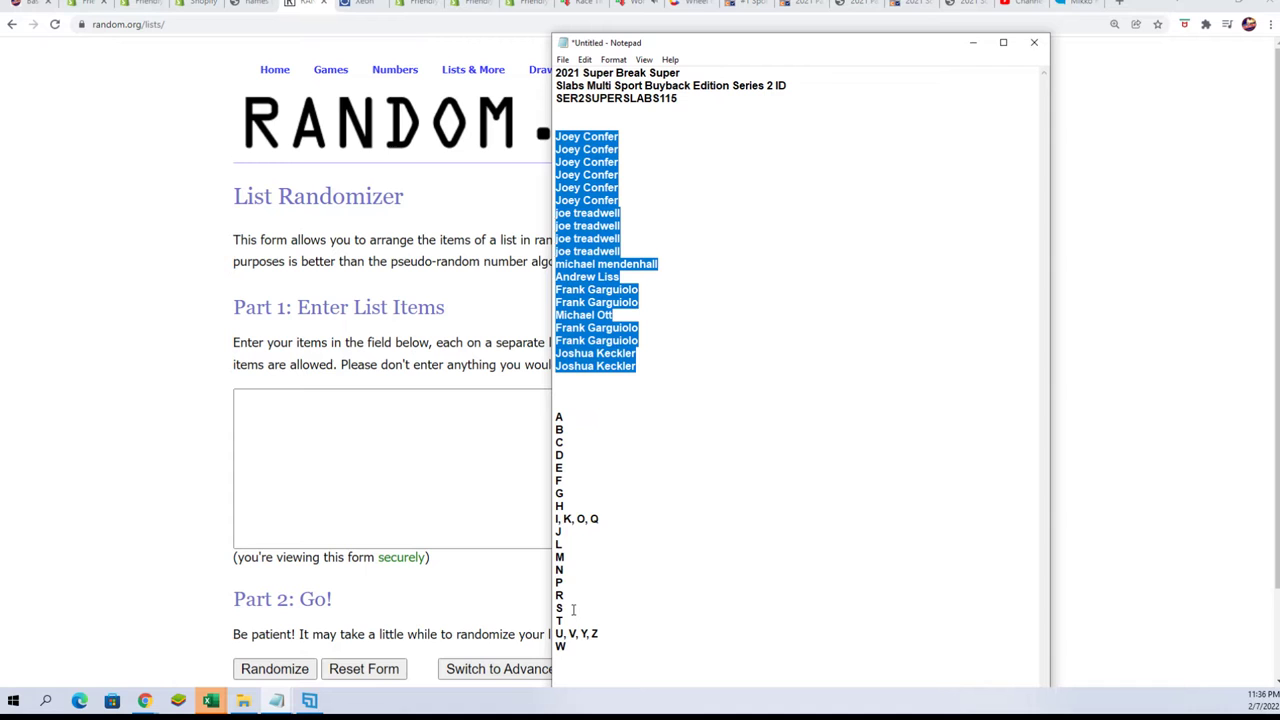
left_click_drag(569, 648, 558, 412)
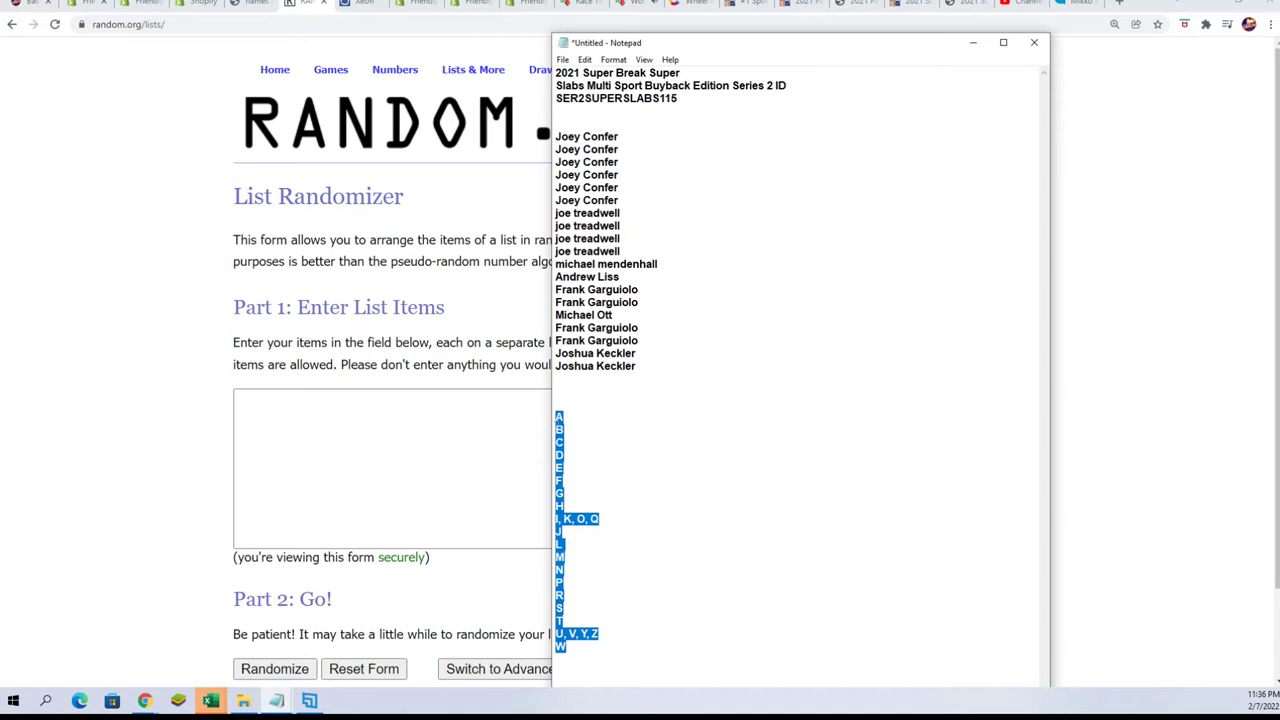
right_click(567, 410)
left_click(590, 450)
left_click(225, 447)
left_click(258, 402)
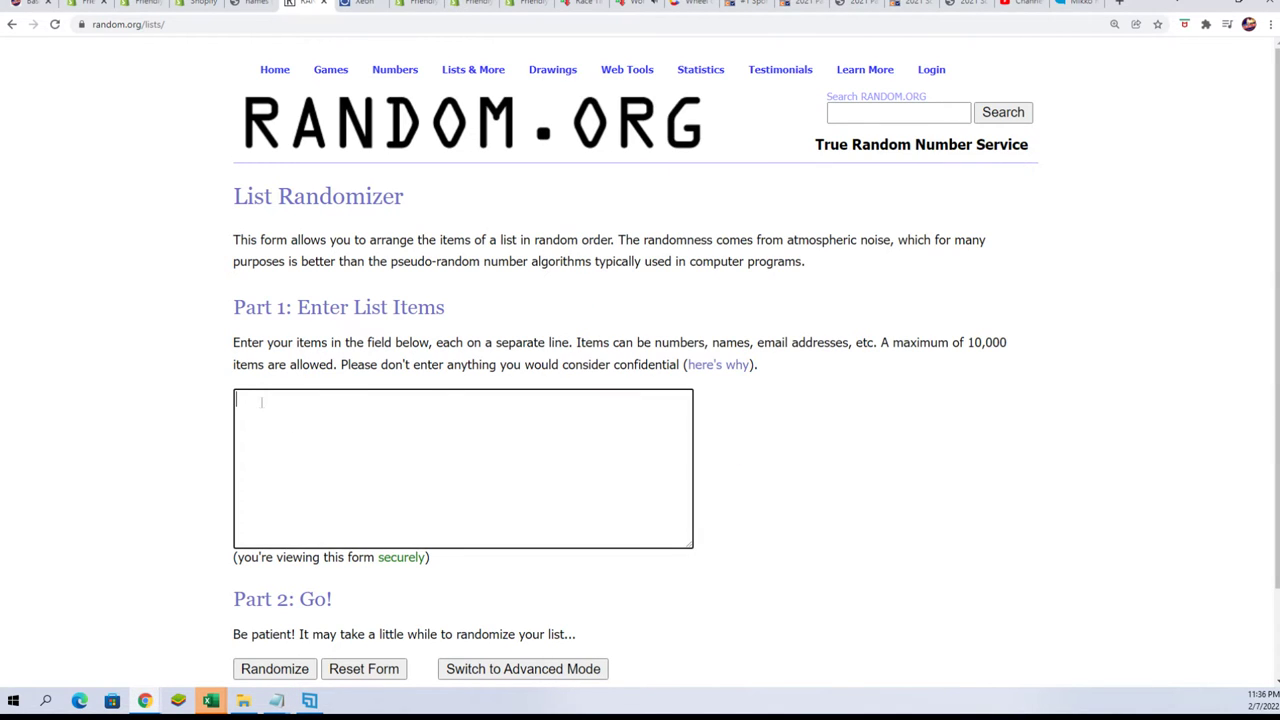
right_click(280, 401)
left_click(366, 504)
Randomize the letter list seven times in total
scroll(240, 585, "down", 1)
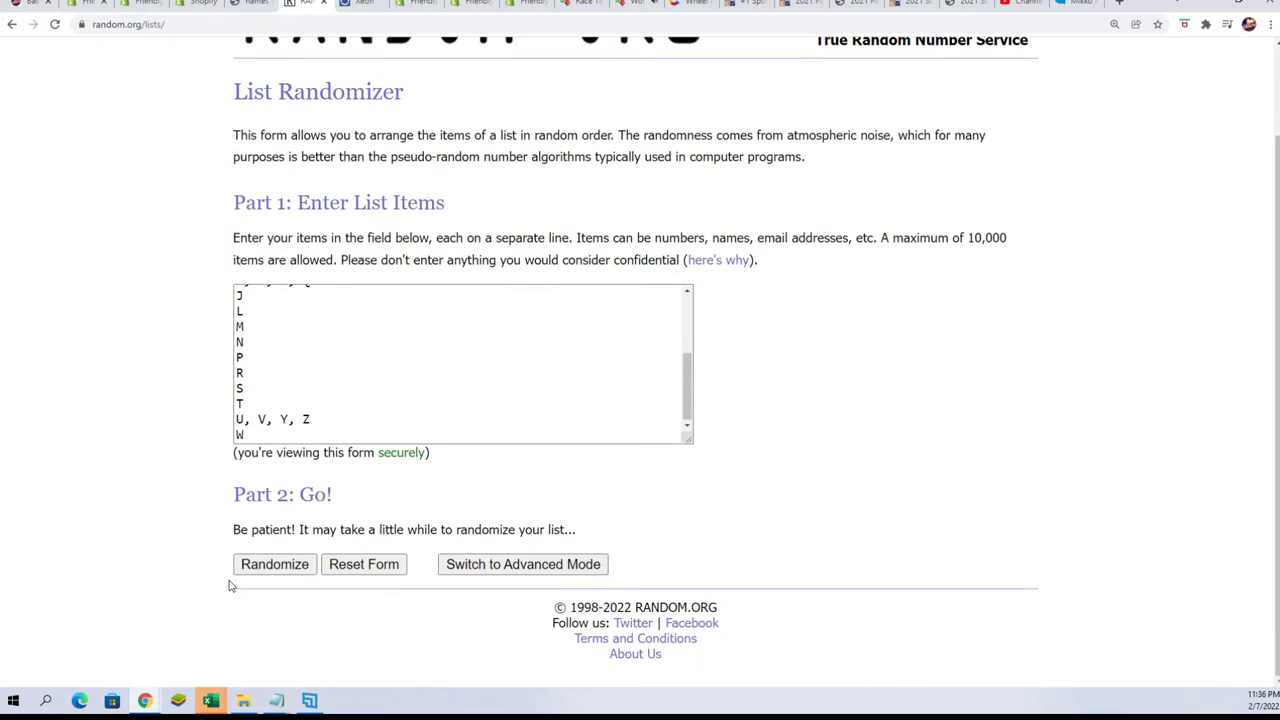
left_click(257, 560)
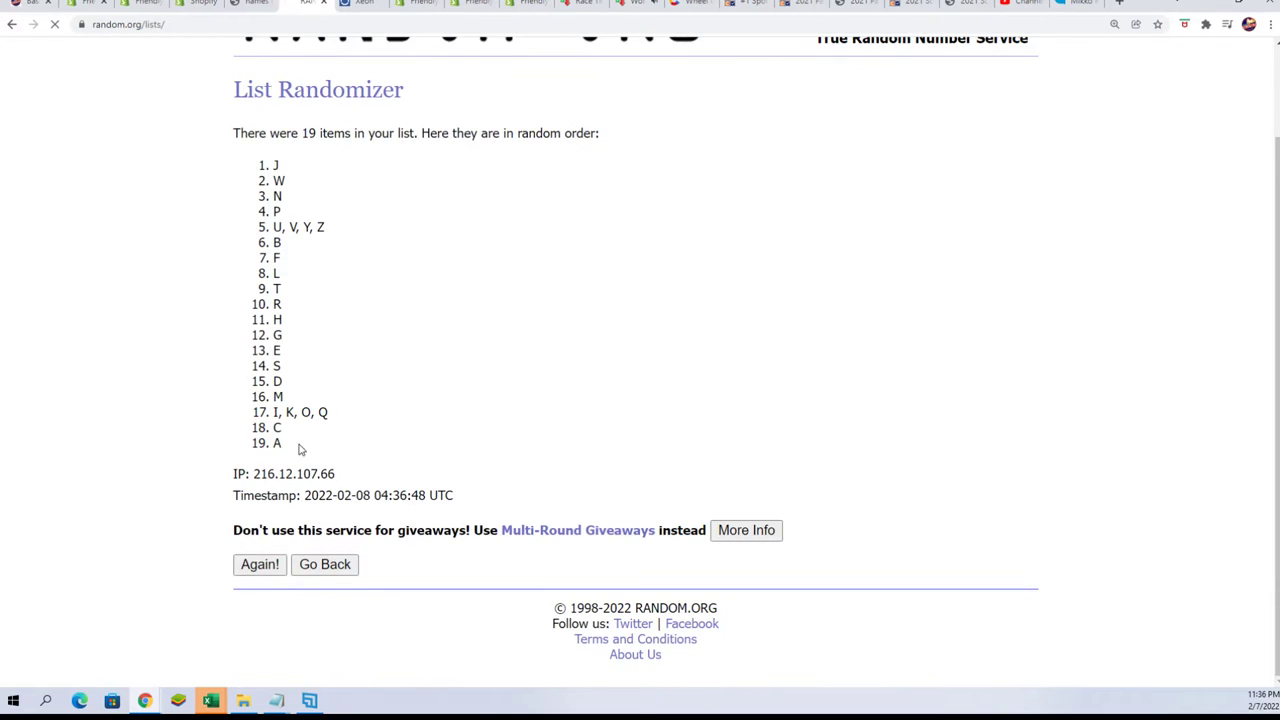
scroll(254, 540, "up", 1)
scroll(254, 540, "down", 1)
left_click(258, 565)
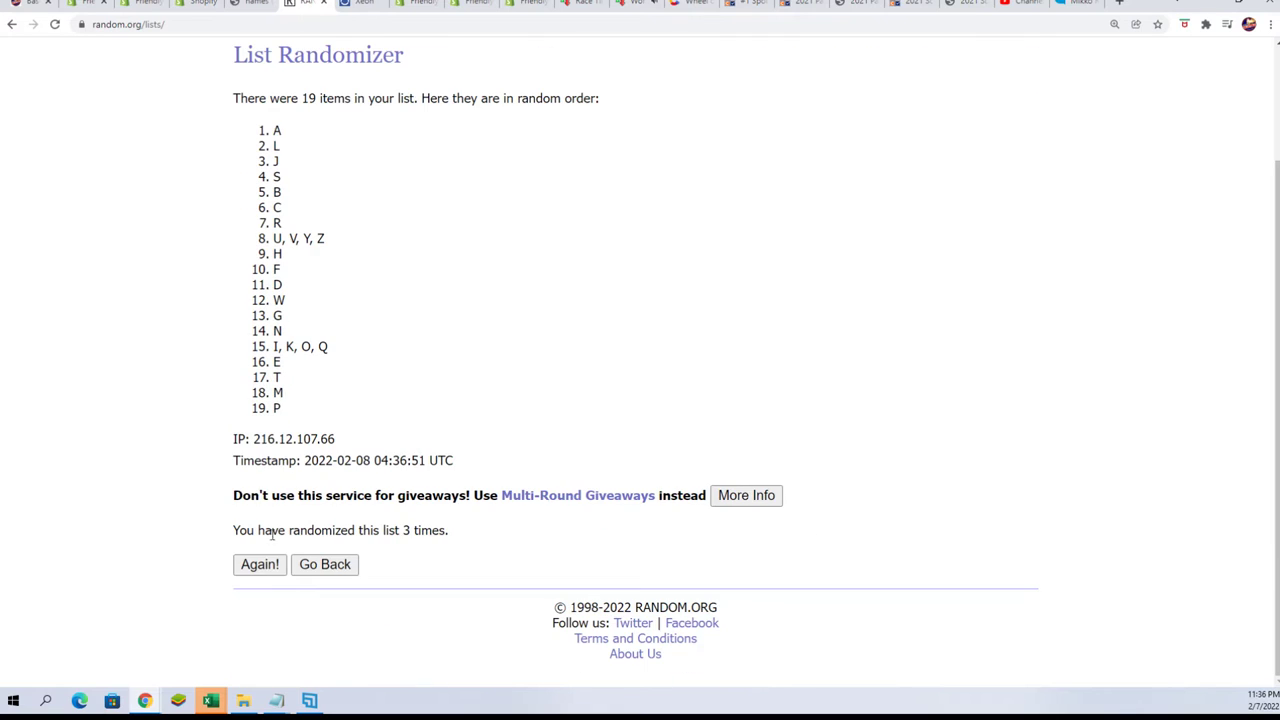
left_click(265, 568)
left_click(260, 565)
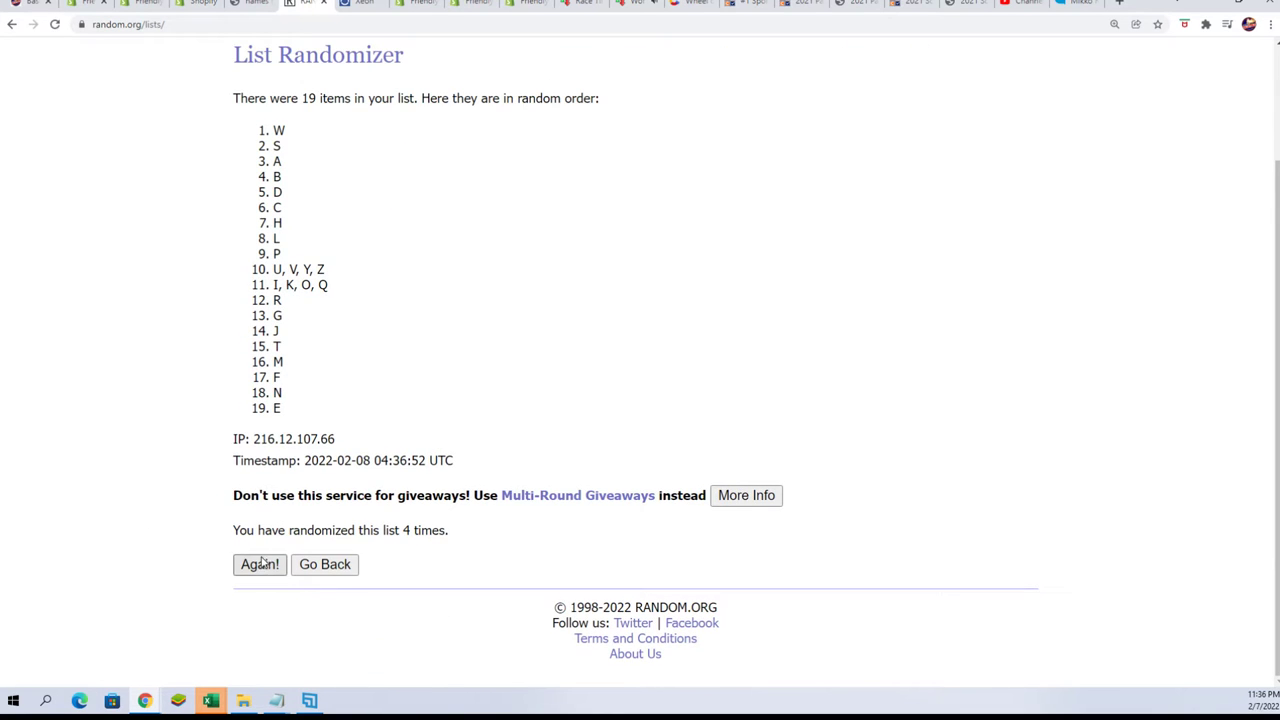
left_click(260, 565)
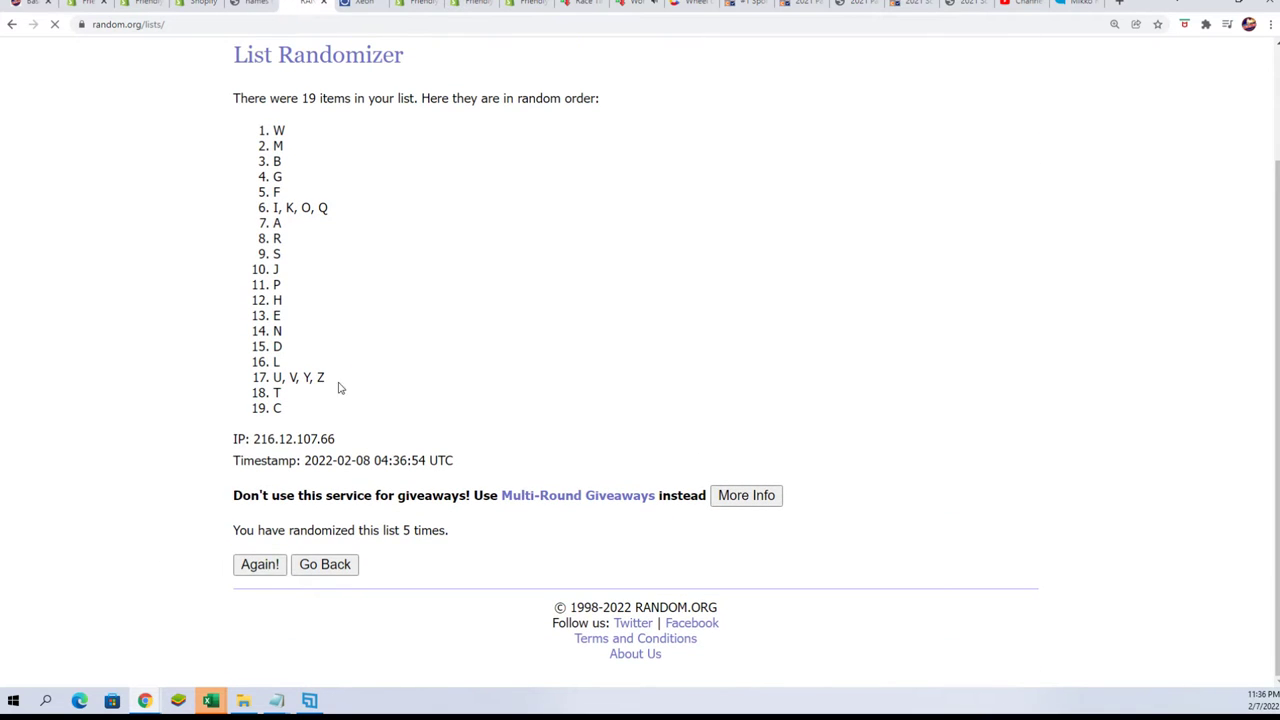
scroll(395, 450, "down", 2)
left_click(259, 564)
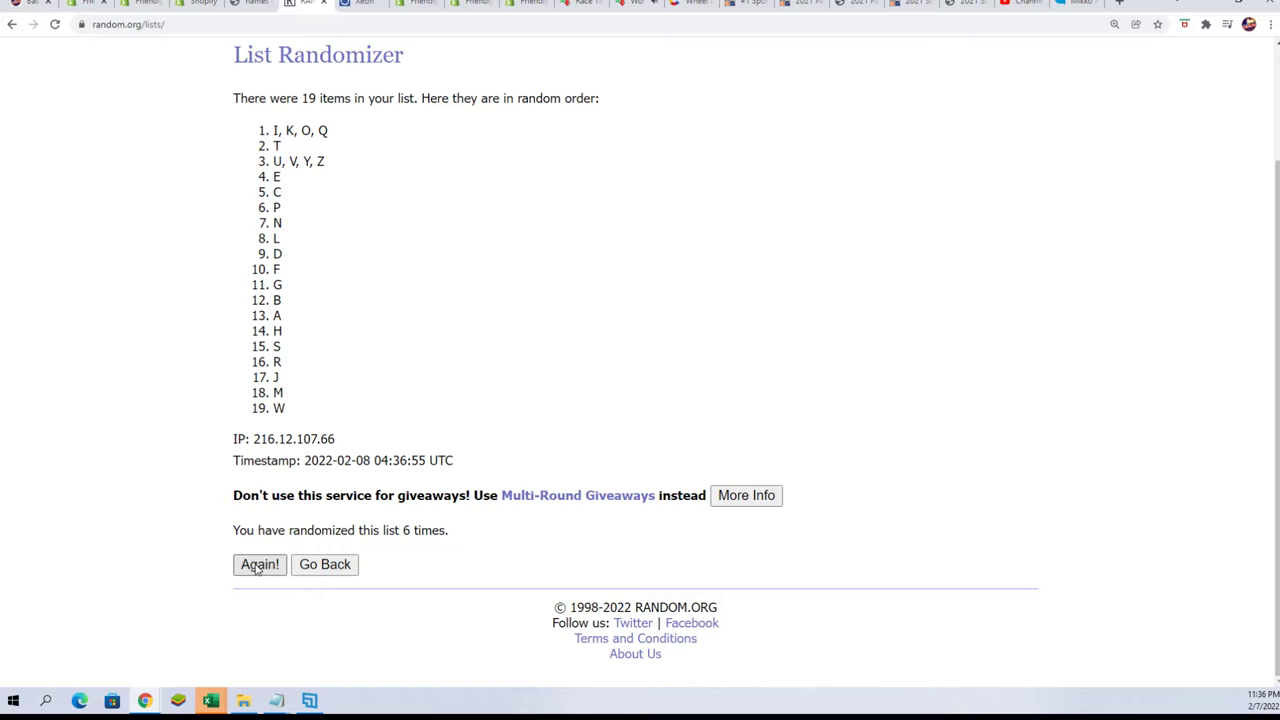
Copy the randomized letters and paste them as plain text into the Excel sheet's Last Name Letter column, starting at B2
scroll(300, 170, "down", 2)
left_click_drag(265, 140, 285, 420)
right_click(316, 410)
left_click(307, 419)
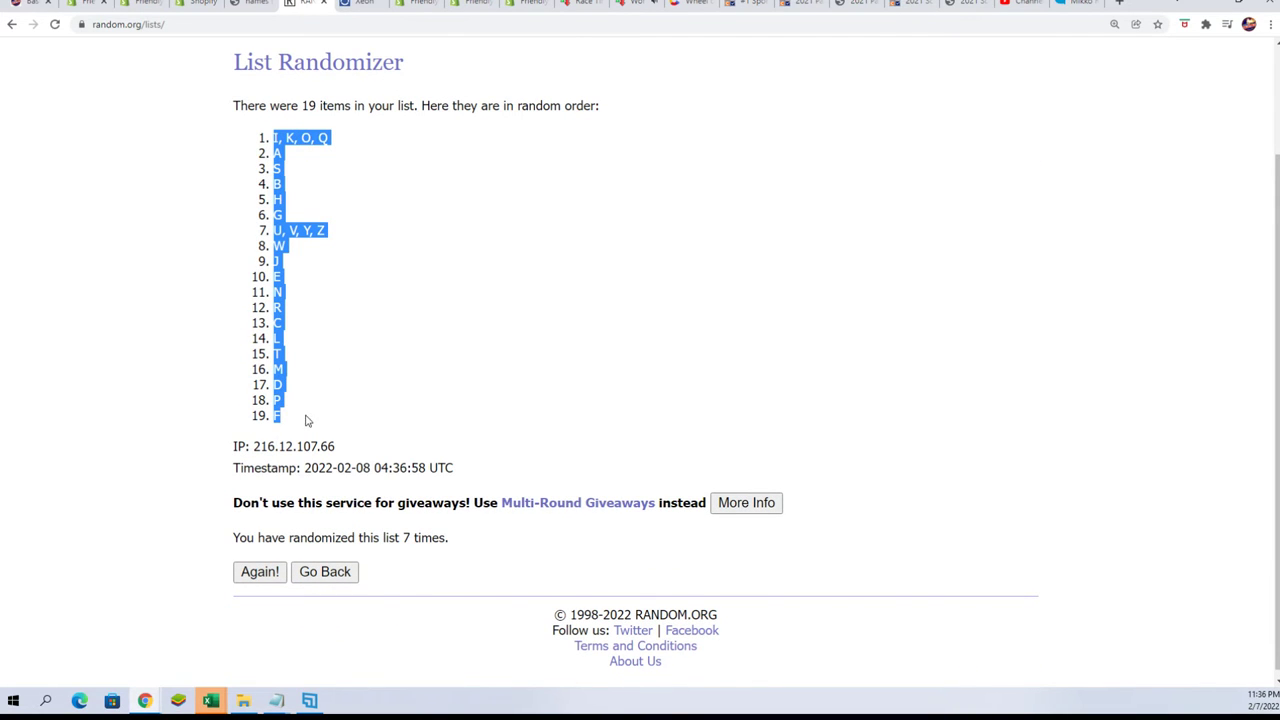
key("alt+Tab")
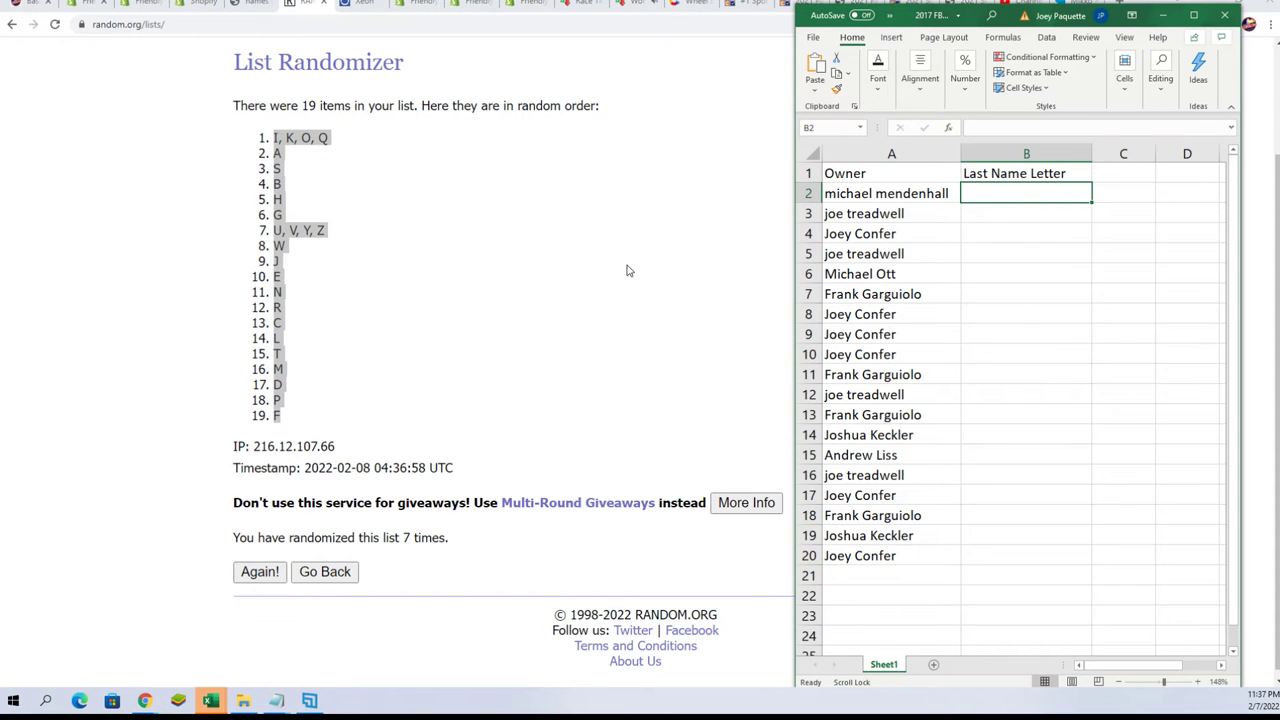
right_click(970, 195)
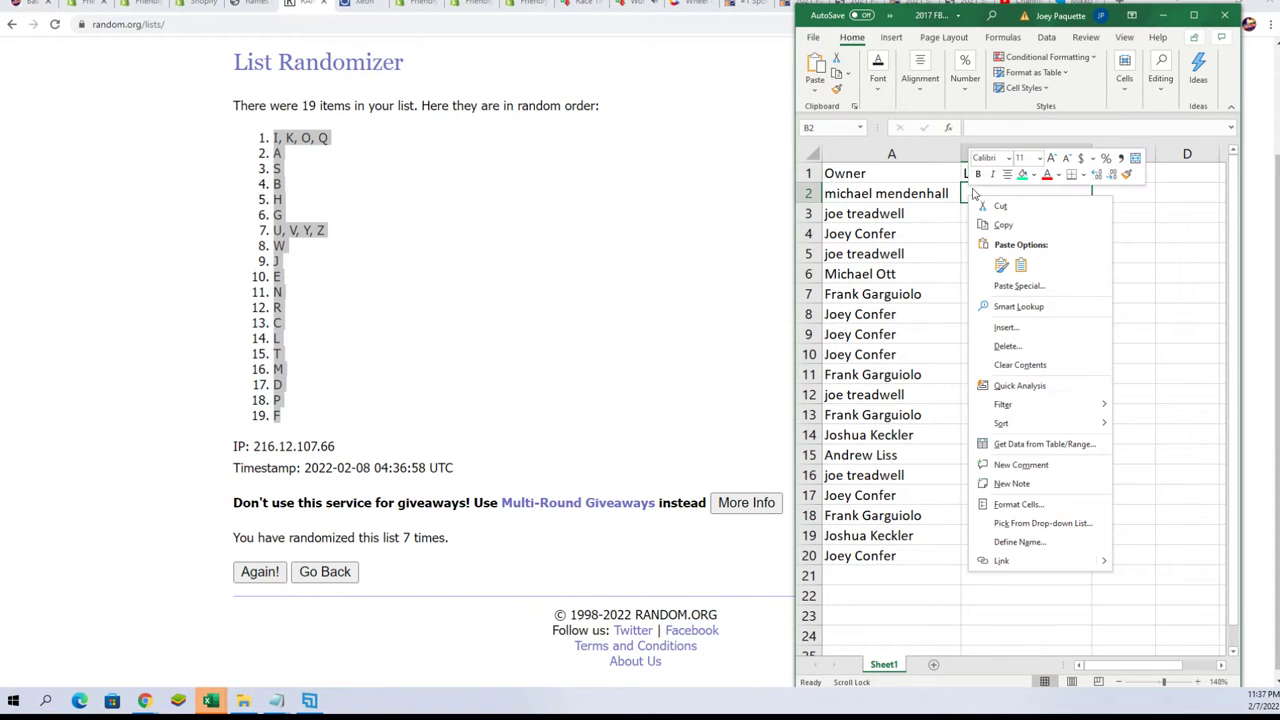
left_click(1019, 285)
left_click(905, 222)
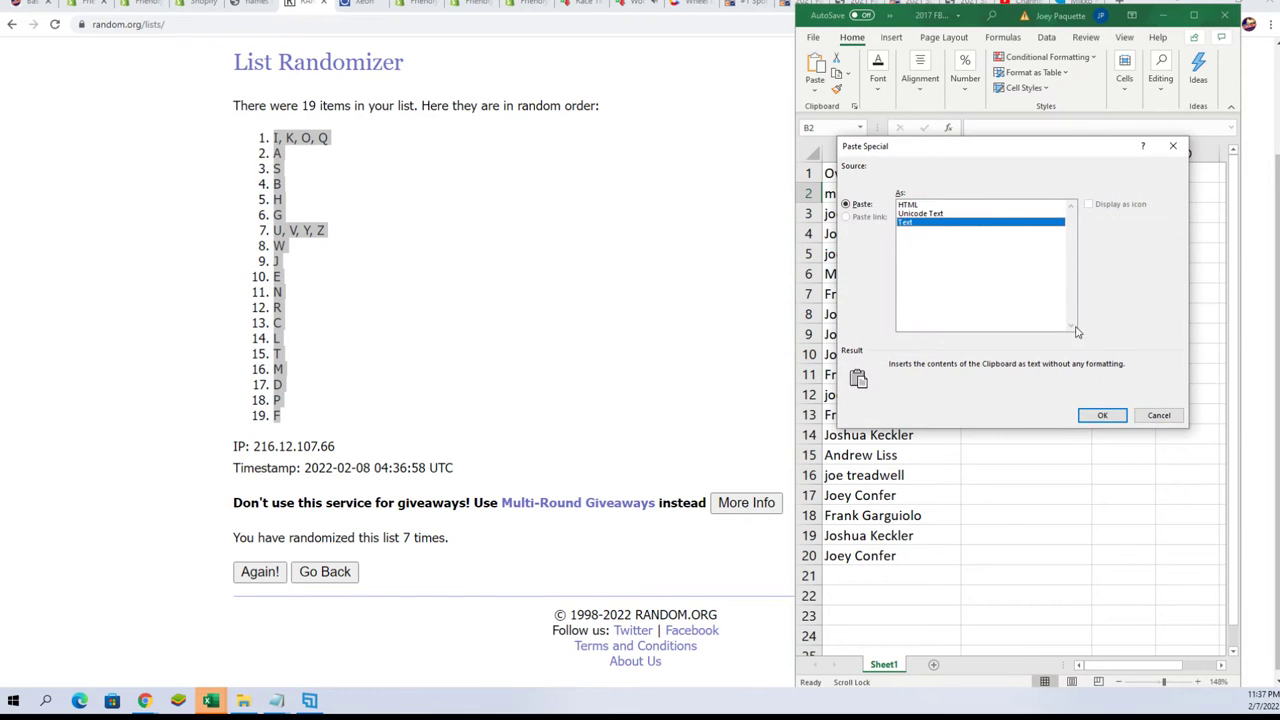
left_click(1100, 415)
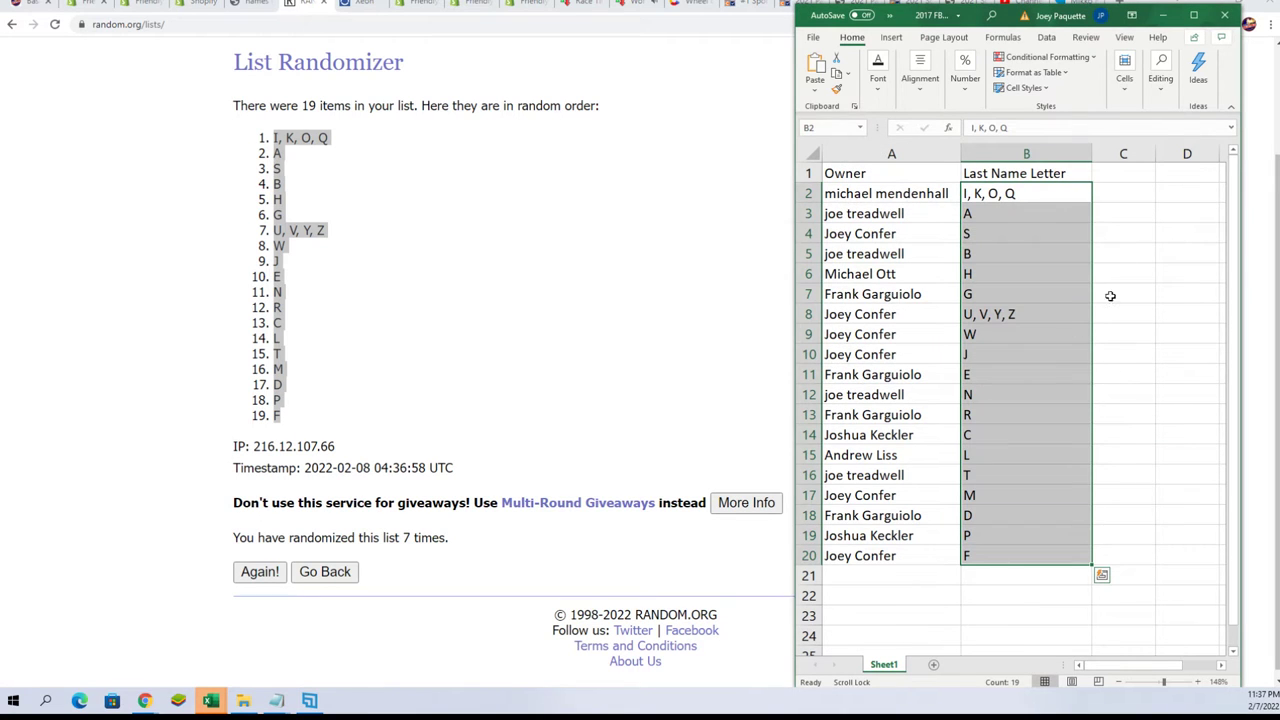
Fit the width of the Owner column to its contents
left_click(951, 151)
double_click(951, 151)
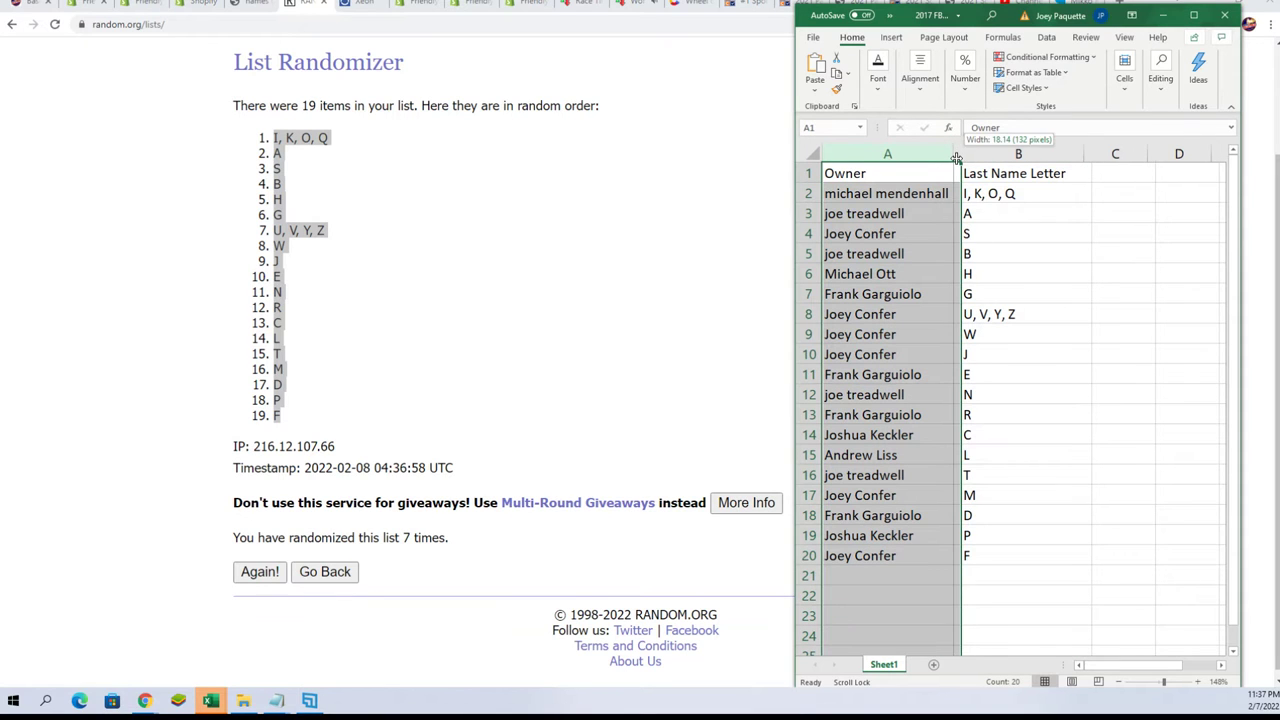